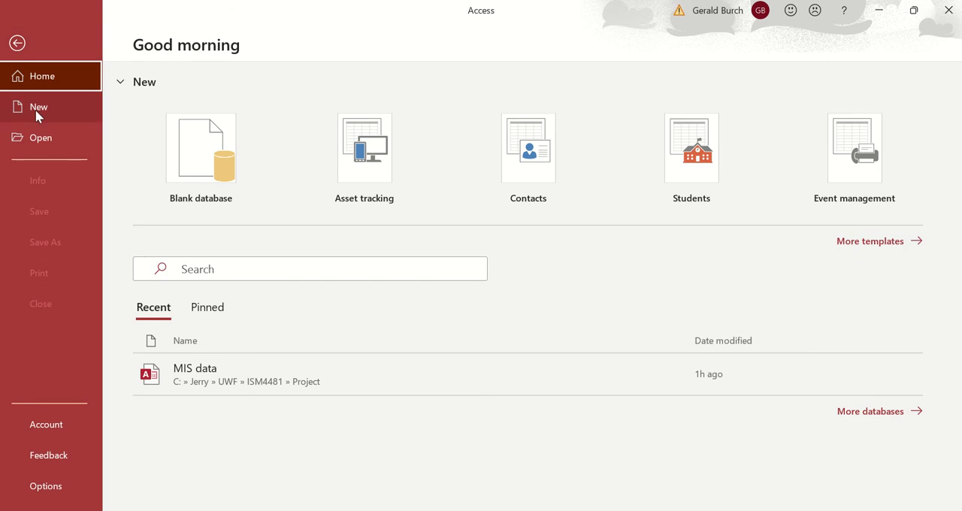
Create a blank database with the file name Test in the default Documents folder.
click(202, 158)
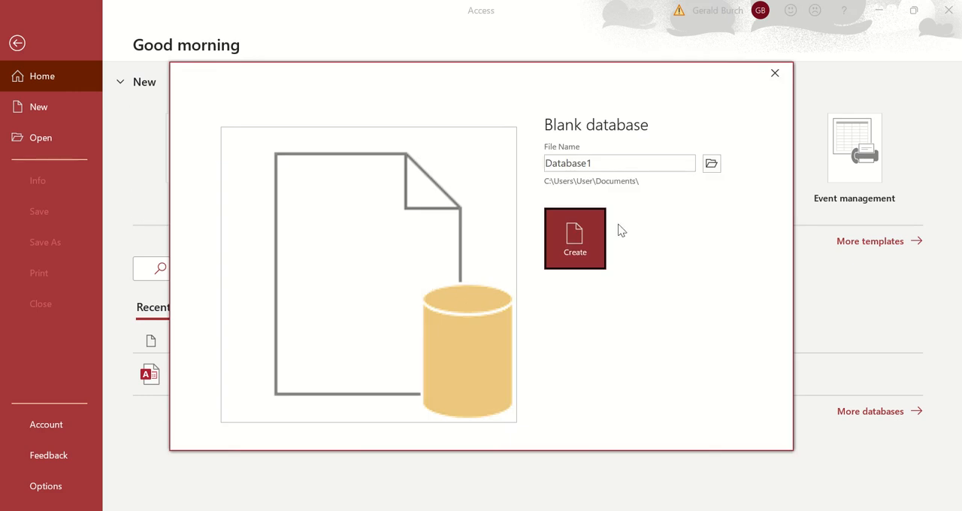
double_click(603, 162)
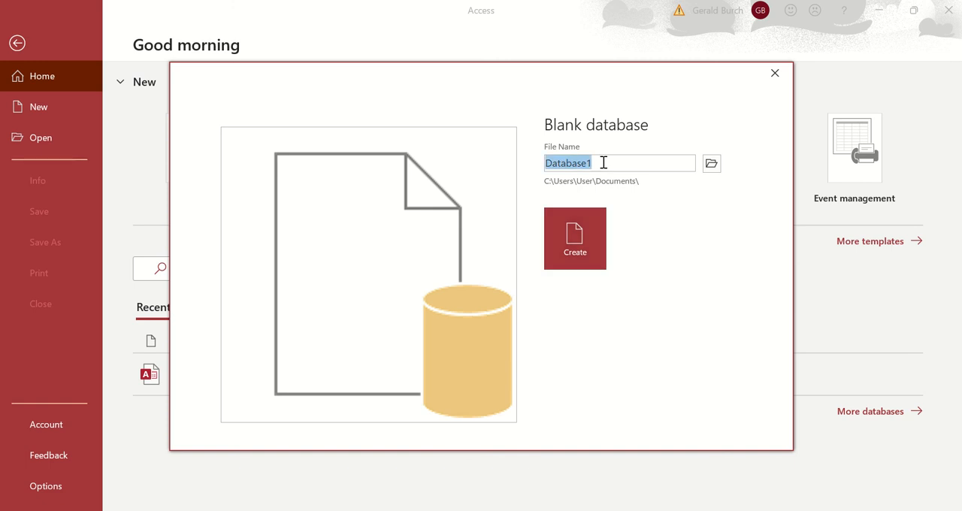
key(BackSpace)
text(d)
key(BackSpace)
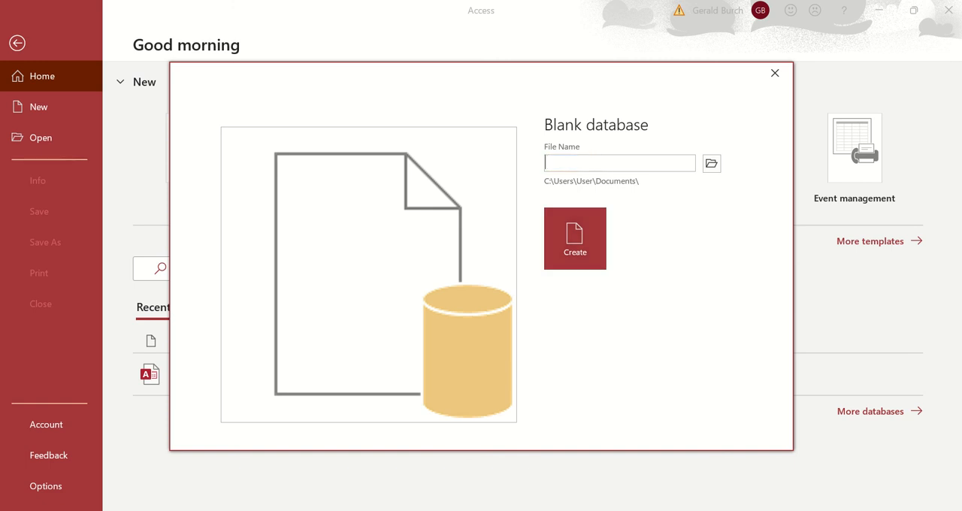
text(Test)
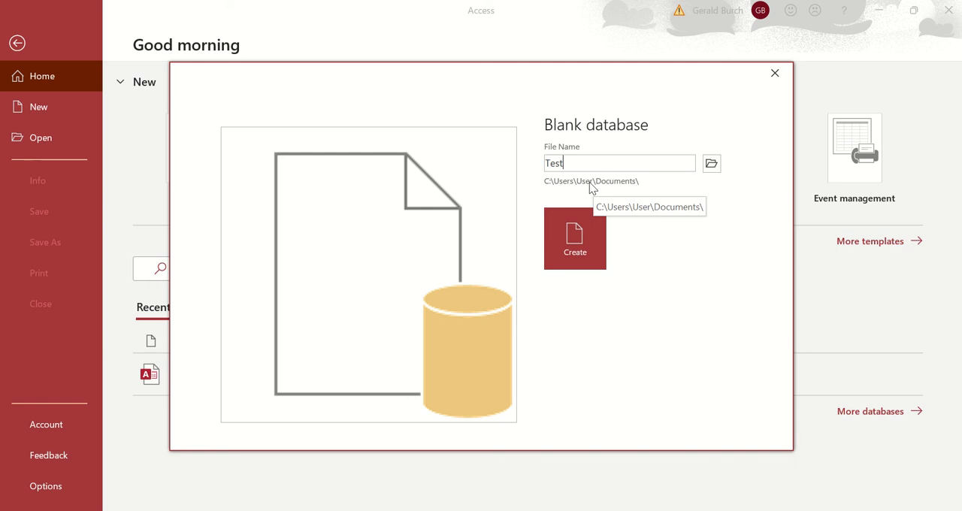
click(580, 249)
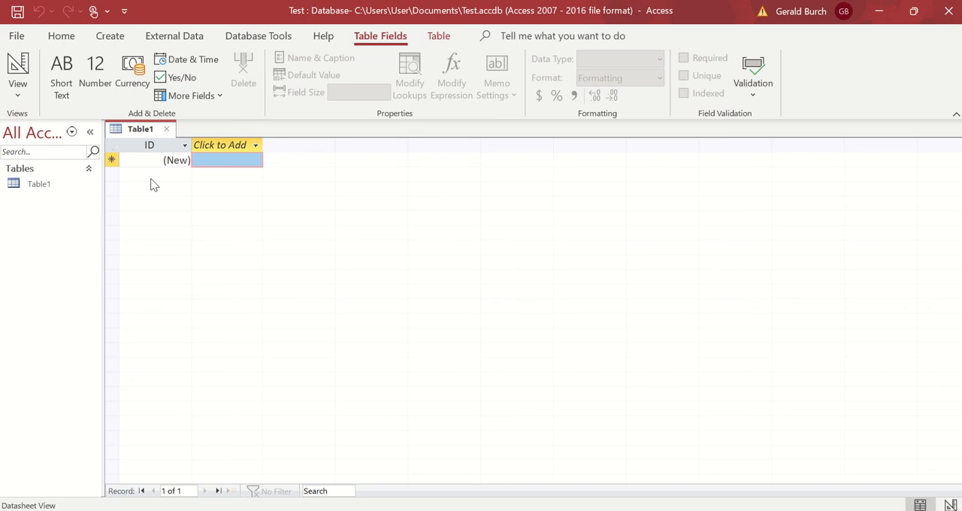
Add a Number field named StudentID to the new table, after the ID field.
click(256, 146)
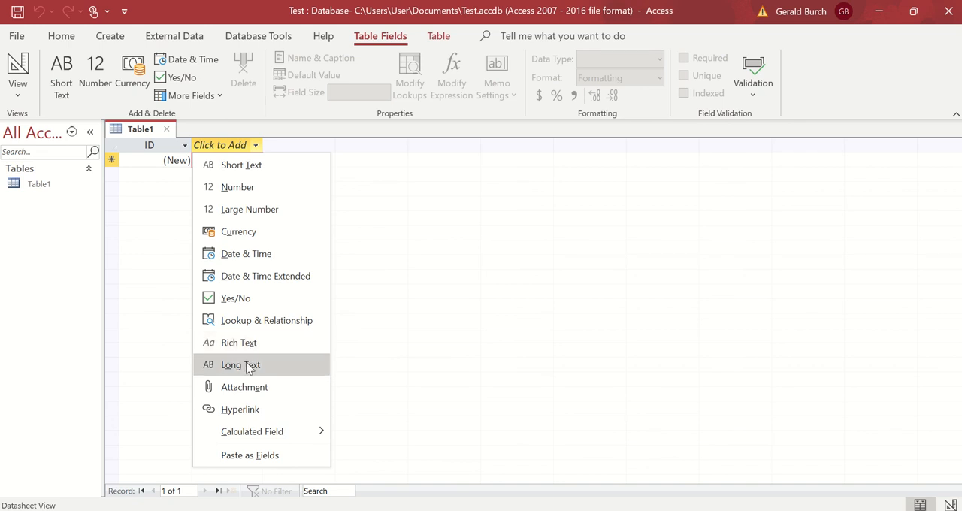
click(237, 192)
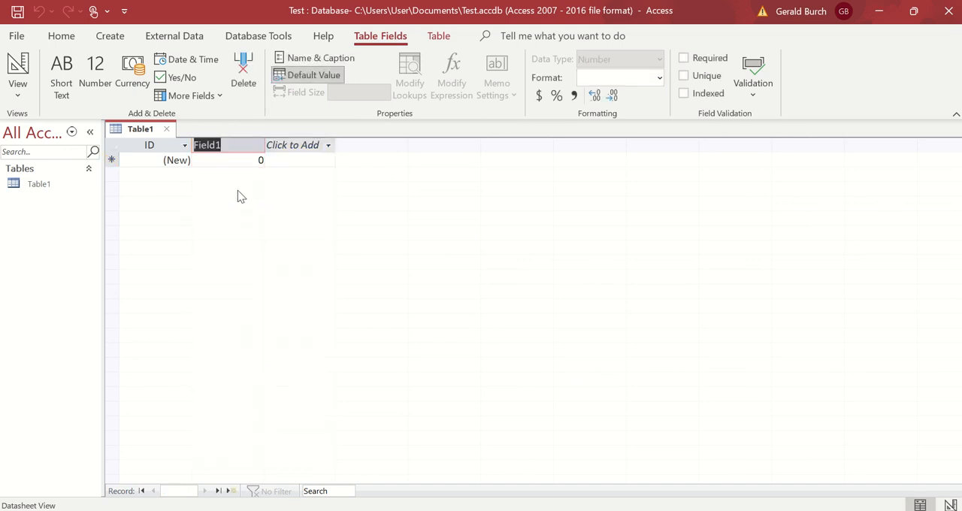
text(StudentI)
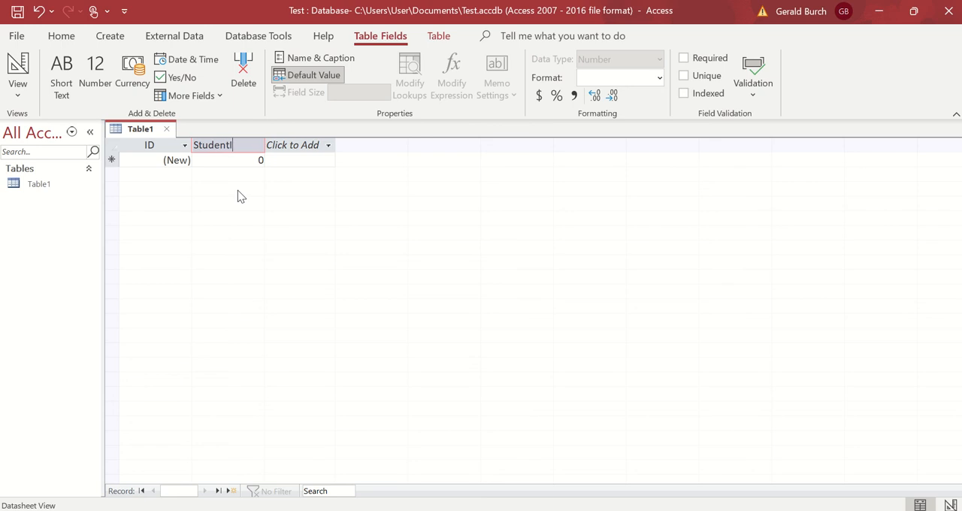
text(D)
Add two Long Text fields named First and Last after the StudentID field.
click(296, 149)
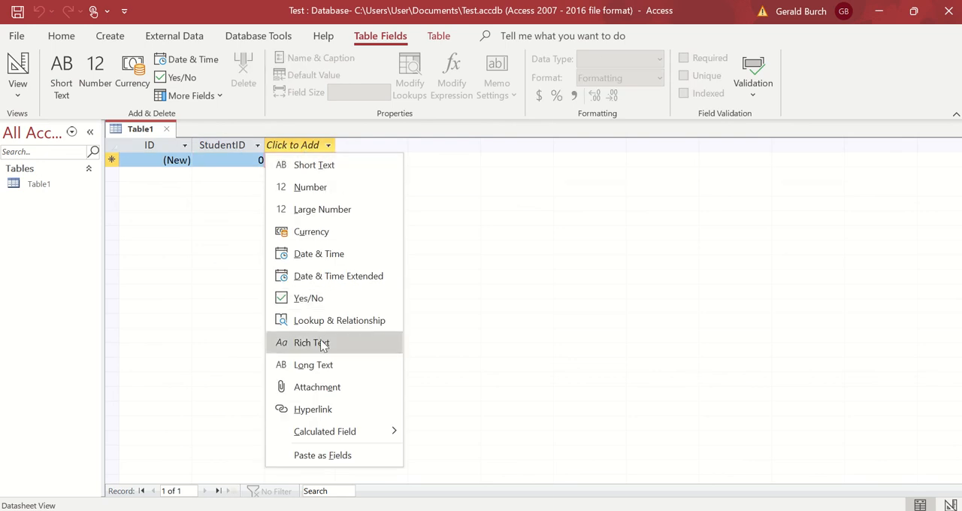
click(324, 365)
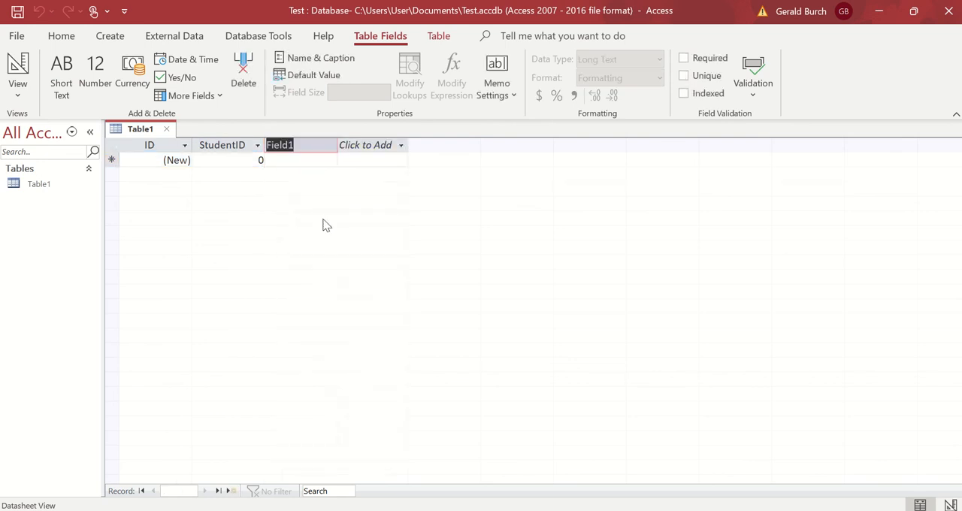
text(First)
click(398, 145)
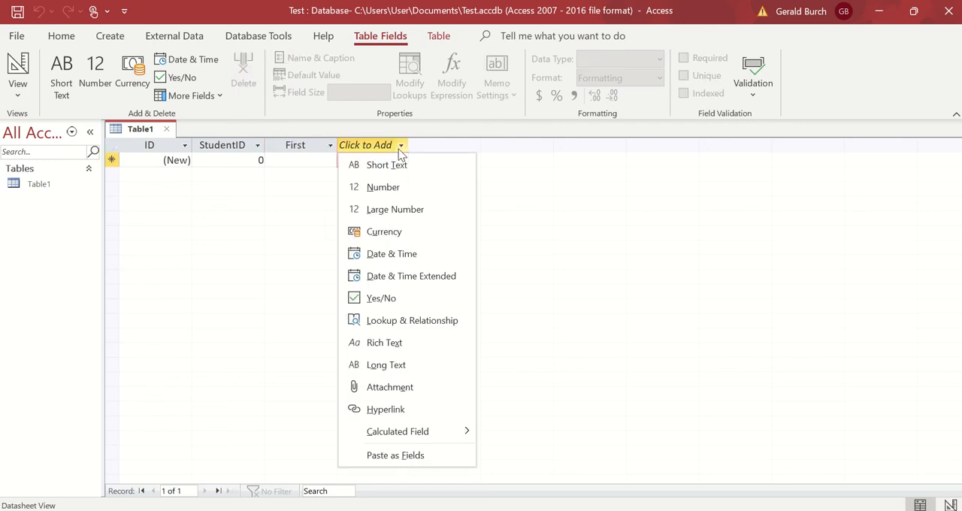
click(410, 365)
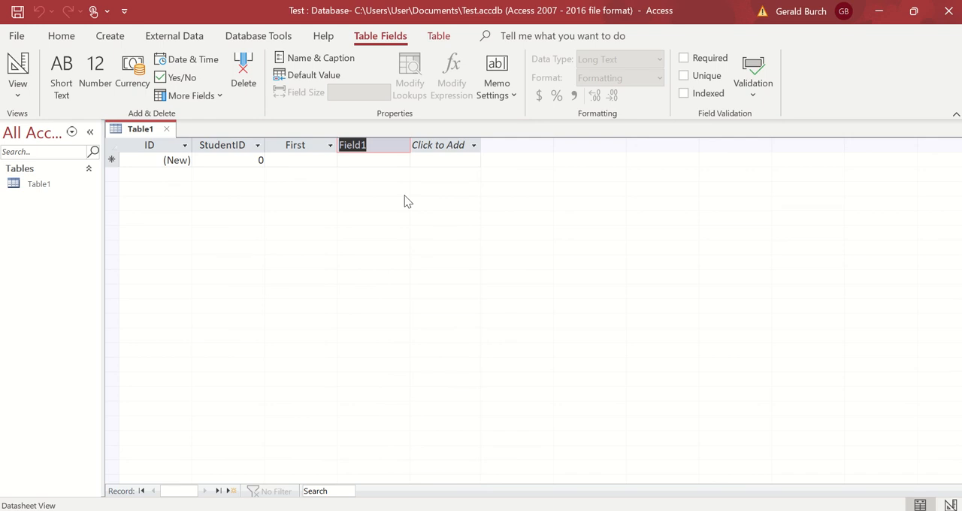
text(Last)
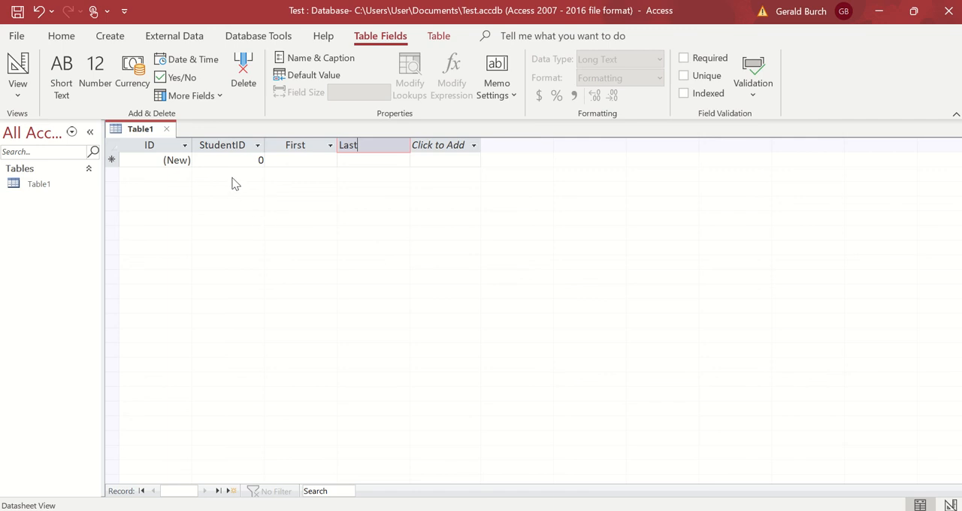
Fill in the first record with the student's ID number, first name and last name.
click(253, 161)
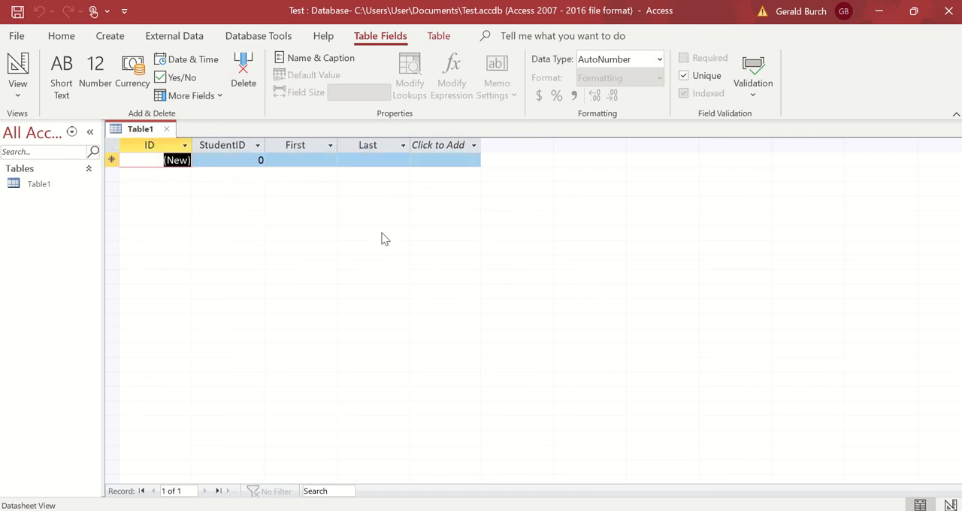
click(259, 161)
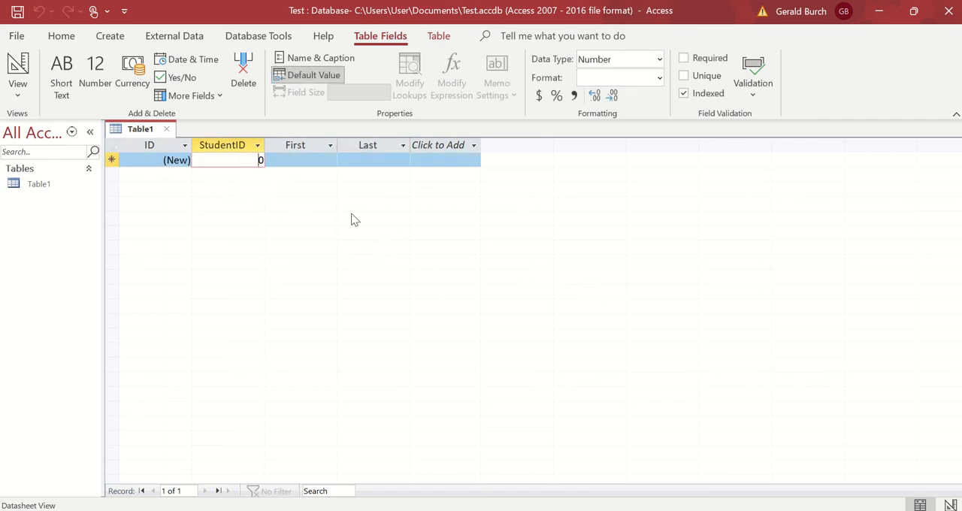
key(BackSpace)
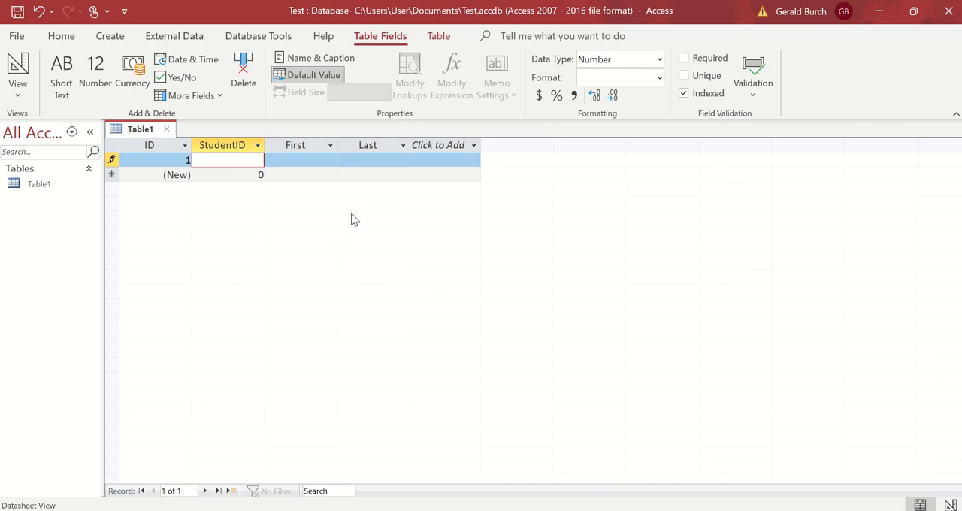
text(123456)
click(314, 160)
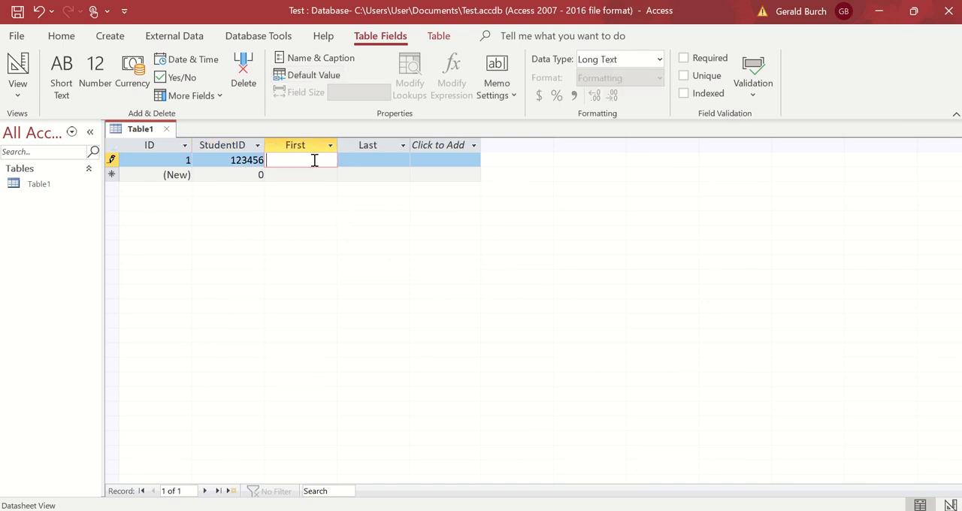
text(Jerry)
click(357, 160)
text(Burch)
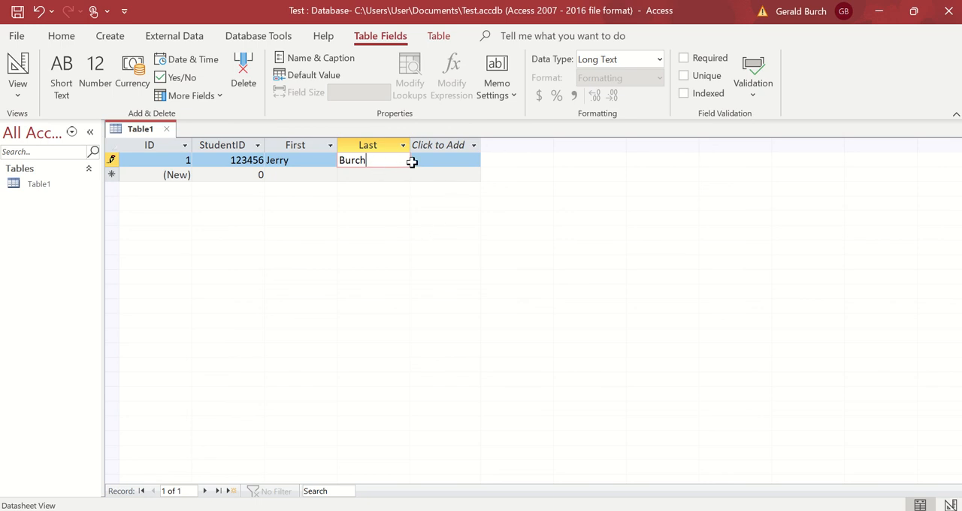
key(Tab)
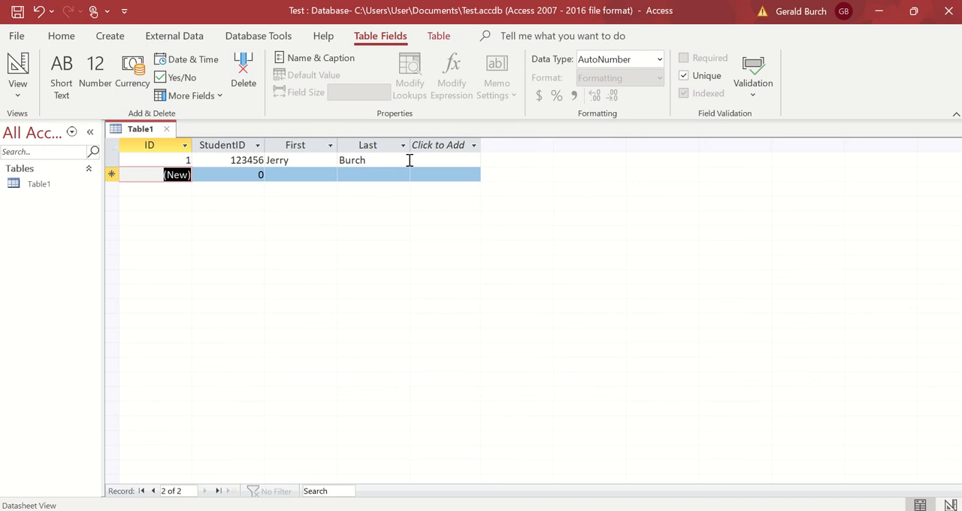
click(240, 174)
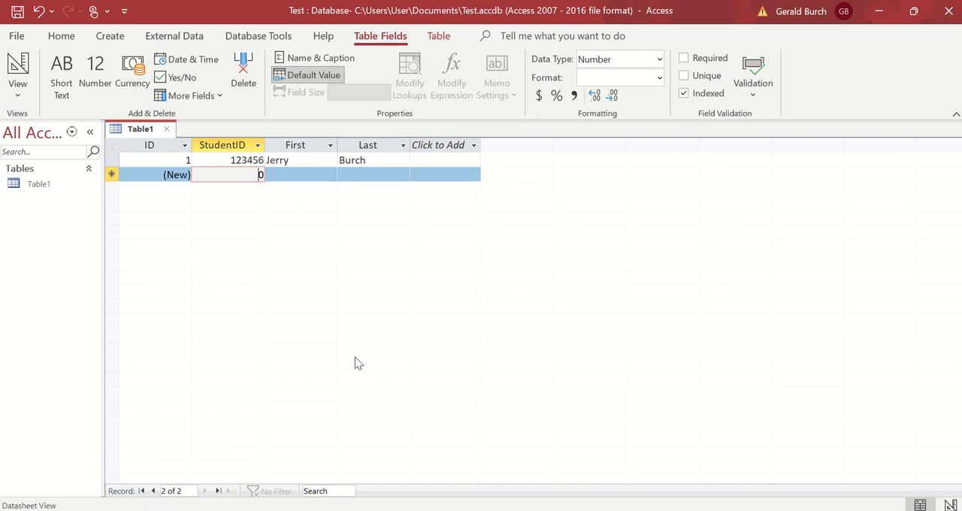
Close the table, saving its design changes under the table name Student.
click(166, 129)
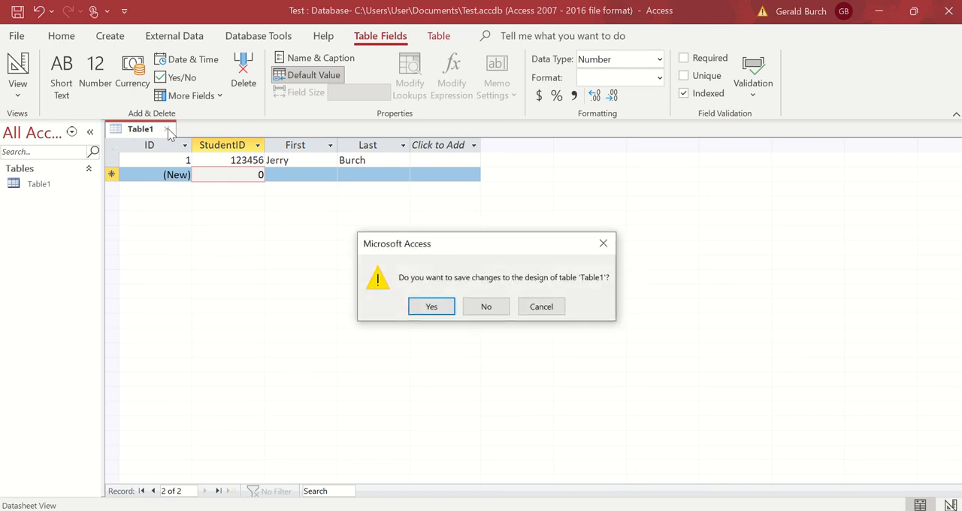
click(429, 308)
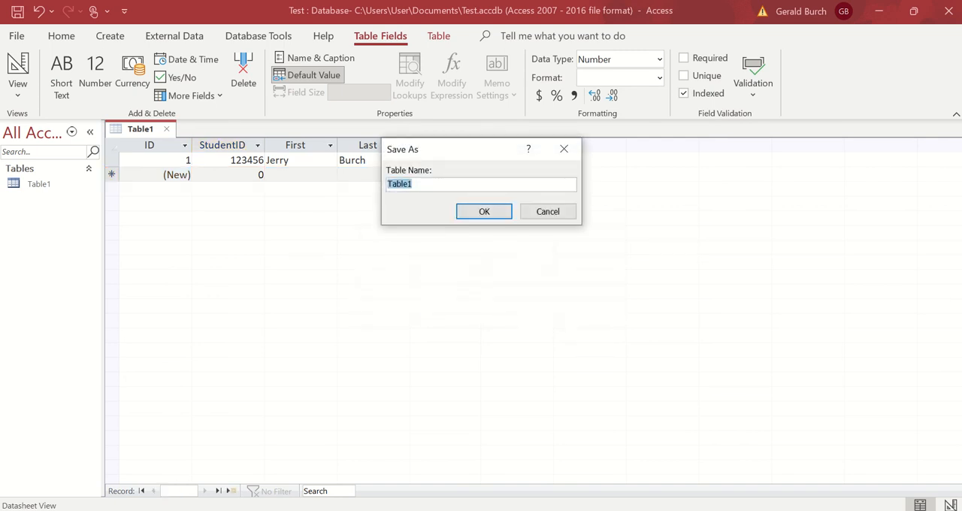
text(Student)
click(481, 213)
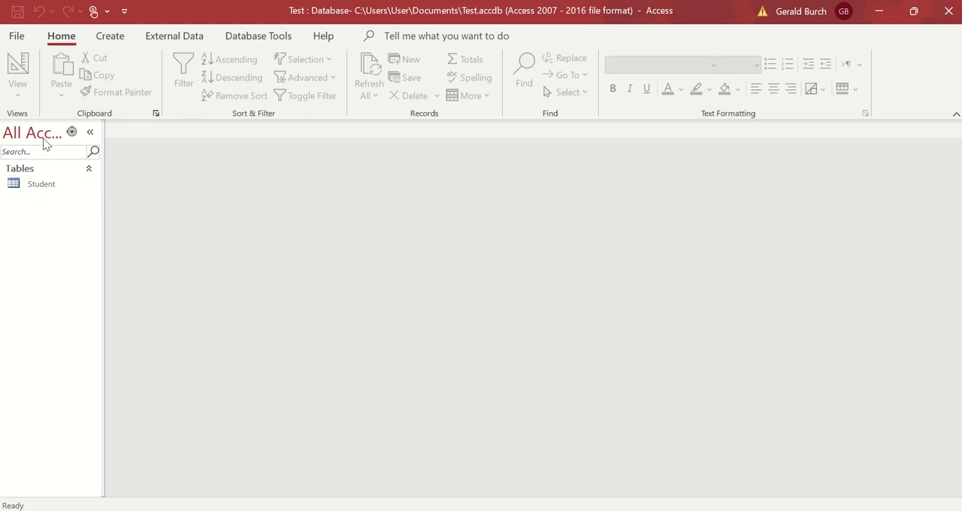
Reopen the Student table to check its saved record.
double_click(45, 186)
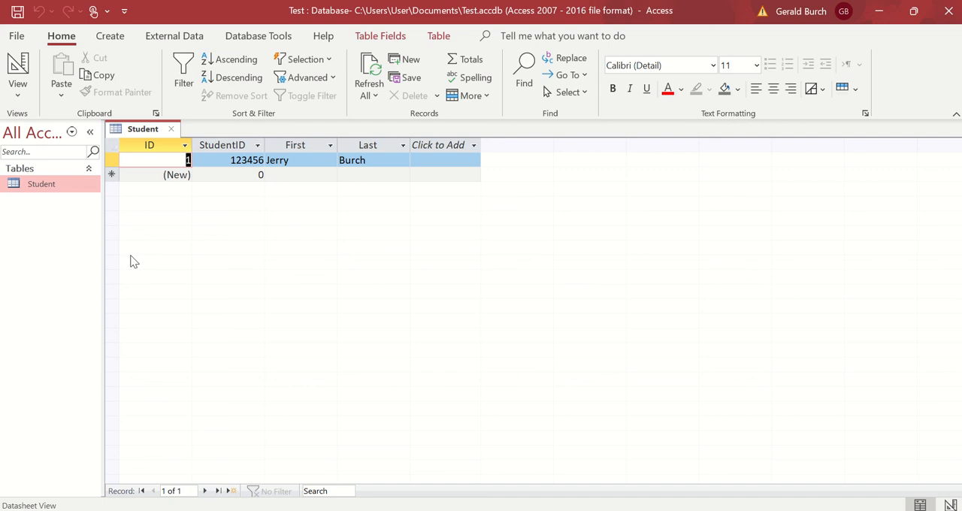
mouse_move(339, 6)
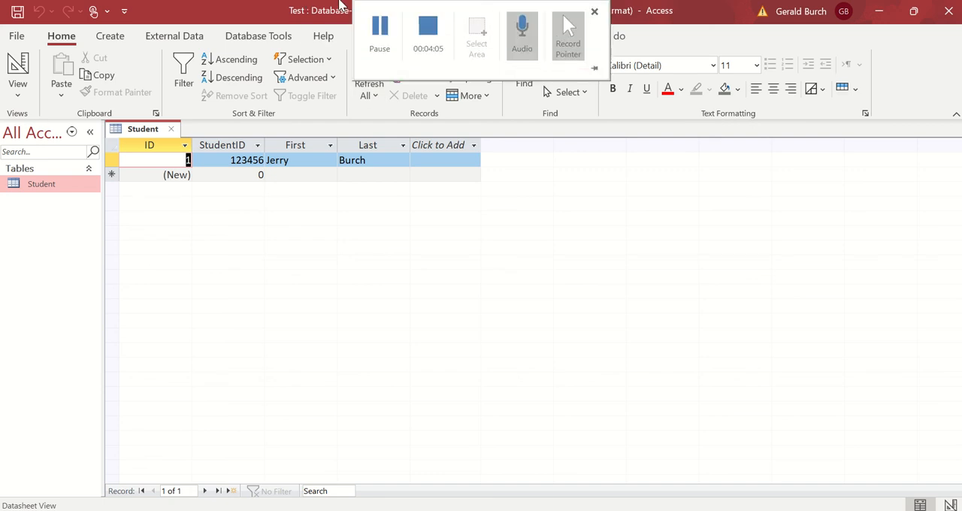